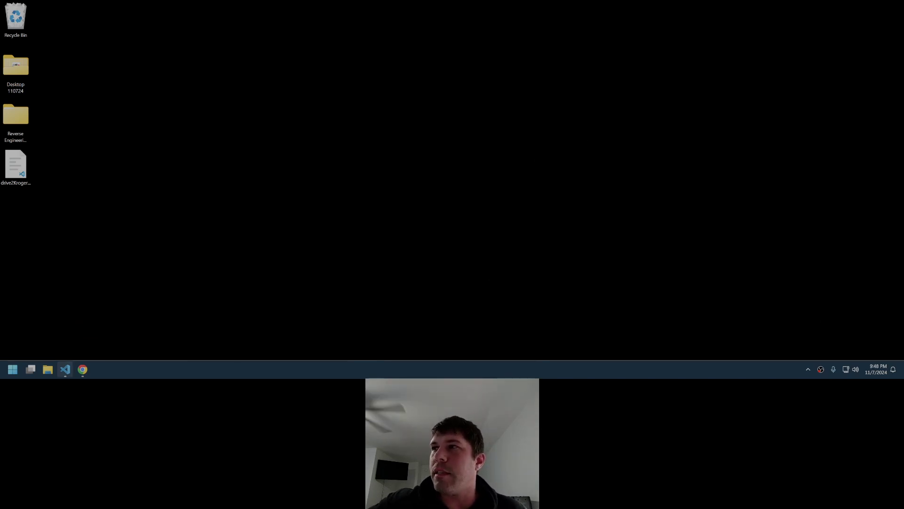
# Kill the old terminal session holding the traceback and run Main.py as a Python file.
pyautogui.scroll(-1, 535, 100)
pyautogui.scroll(1, 666, 150)
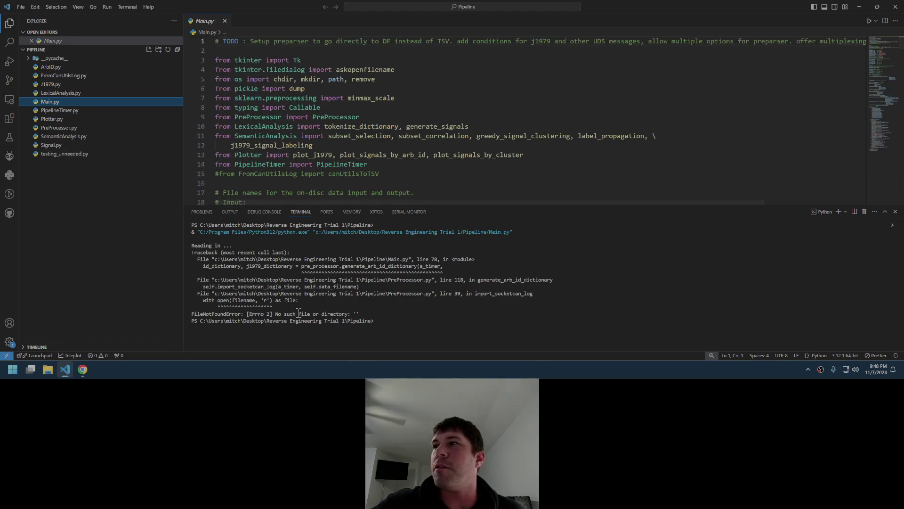
pyautogui.click(865, 213)
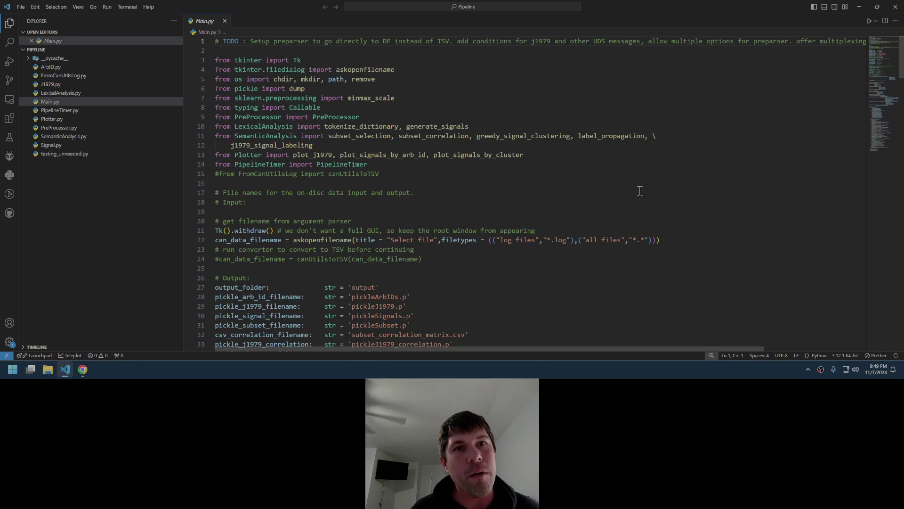
pyautogui.click(874, 21)
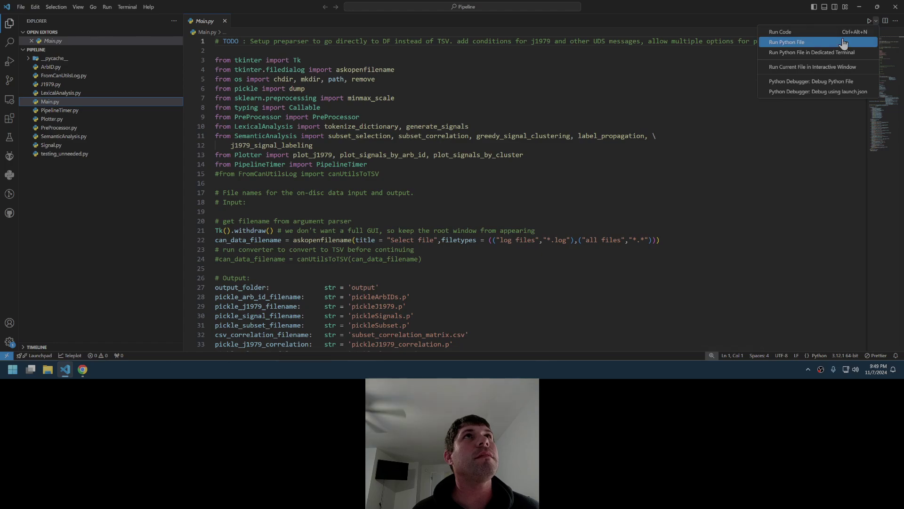
pyautogui.click(819, 34)
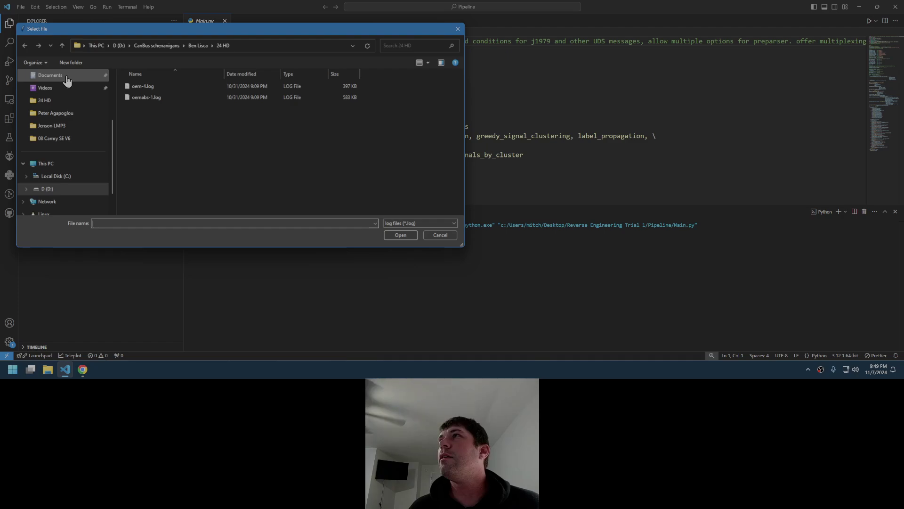
# Load drive2Krogers.log from the Desktop as the script's input and enlarge the terminal output area.
pyautogui.scroll(2, 67, 80)
pyautogui.click(58, 78)
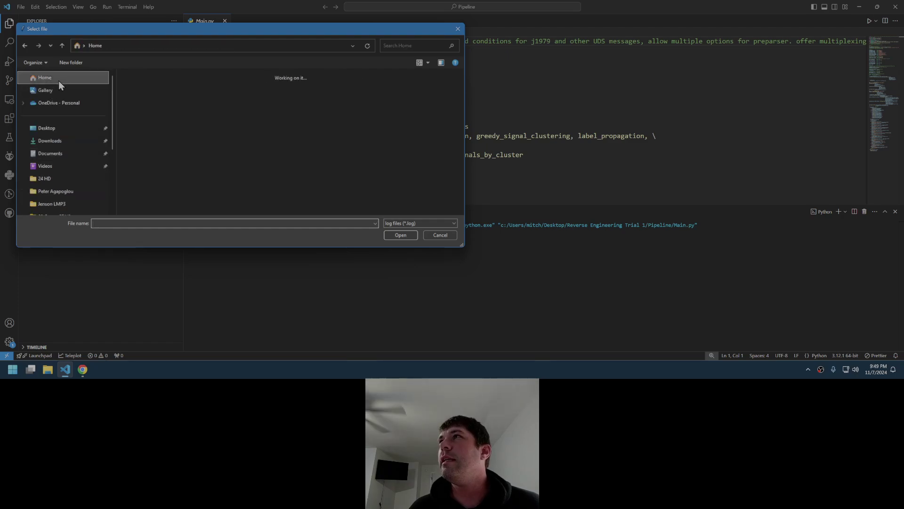
pyautogui.click(61, 130)
pyautogui.doubleClick(176, 111)
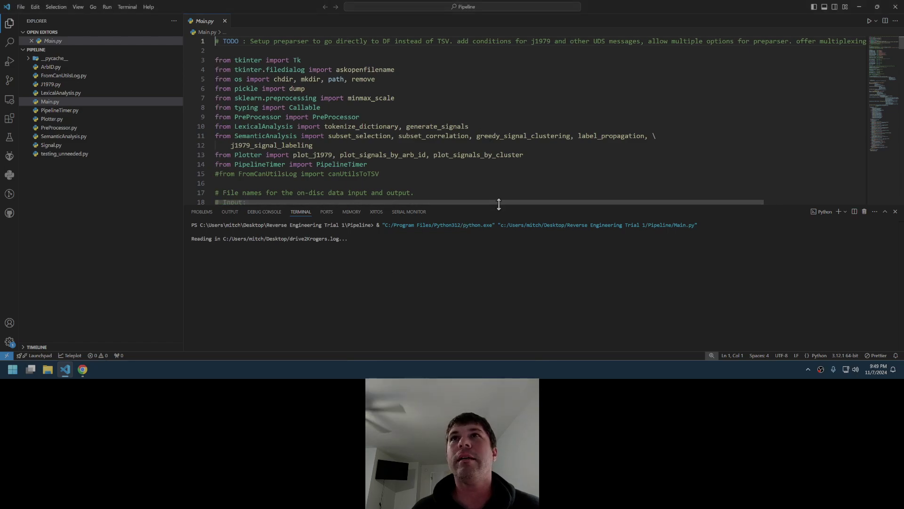
pyautogui.moveTo(499, 203); pyautogui.dragTo(510, 137)
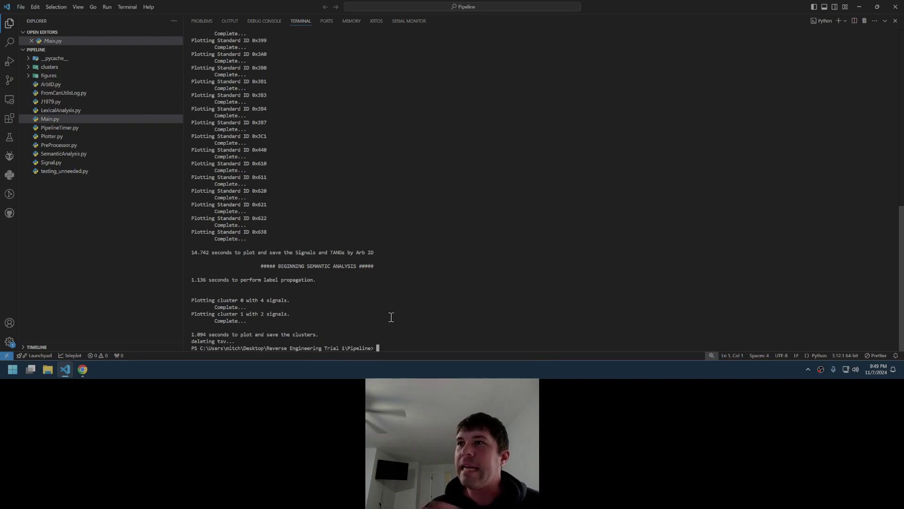
# Check which plot images the run produced in the clusters folder, then collapse it.
pyautogui.click(43, 67)
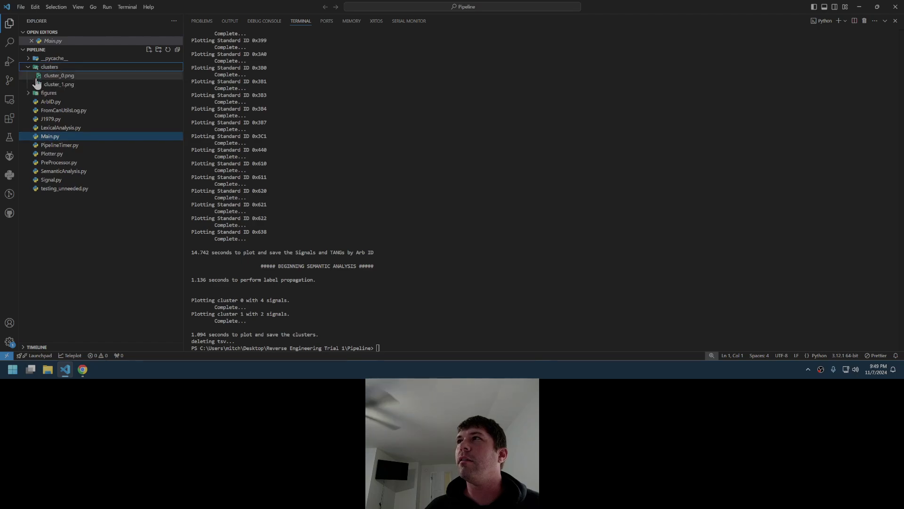
pyautogui.click(28, 67)
pyautogui.click(28, 67)
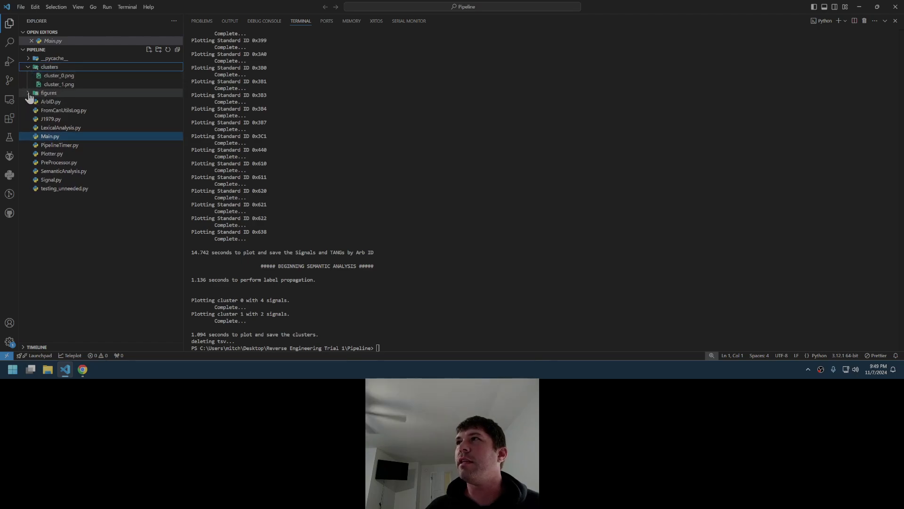
pyautogui.click(29, 67)
# Open STD ID 0x0B0.png from the figures folder and close the terminal to give the plot more room.
pyautogui.click(28, 76)
pyautogui.click(46, 78)
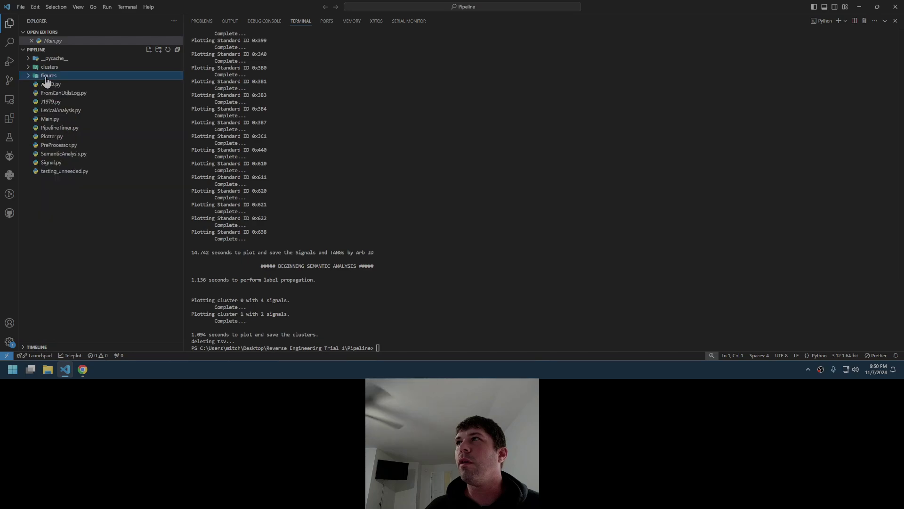
pyautogui.click(46, 77)
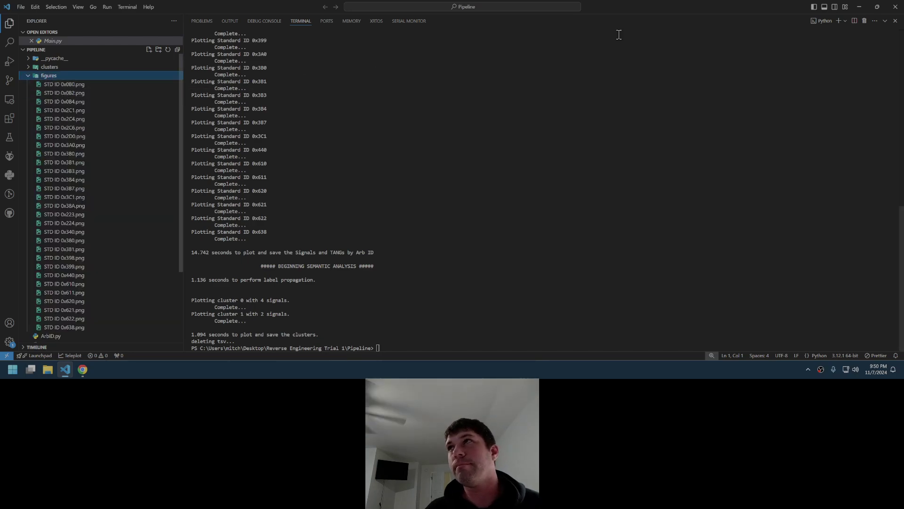
pyautogui.click(57, 85)
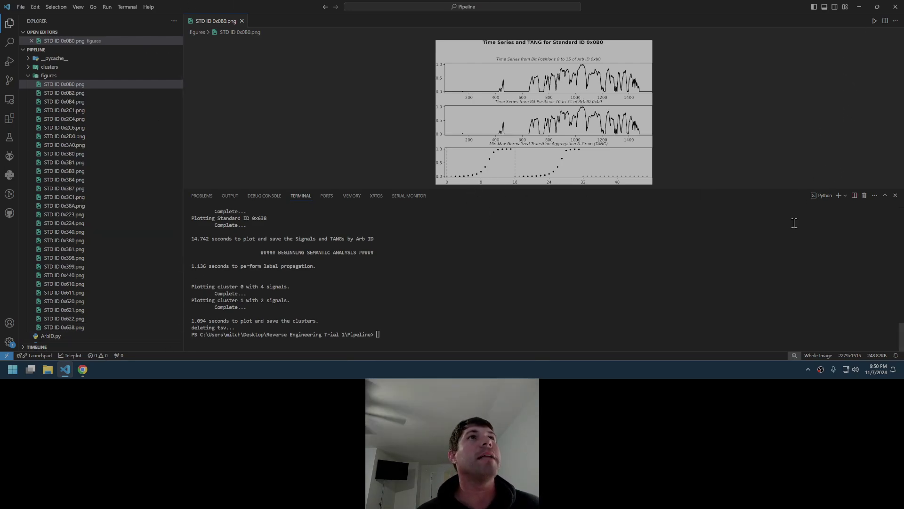
pyautogui.click(864, 195)
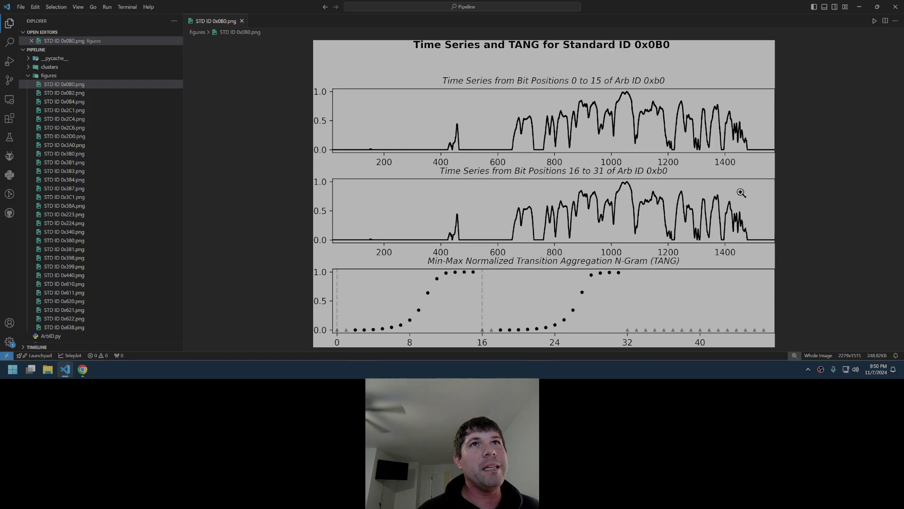
# Compare the time-series plots of STD ID 0x0B0.png and STD ID 0x0B2.png by switching between them.
pyautogui.click(85, 94)
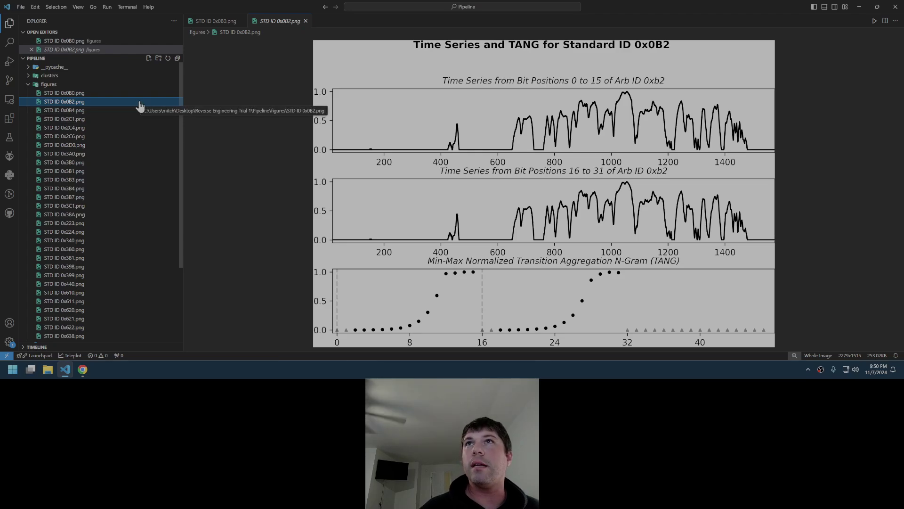
pyautogui.click(129, 94)
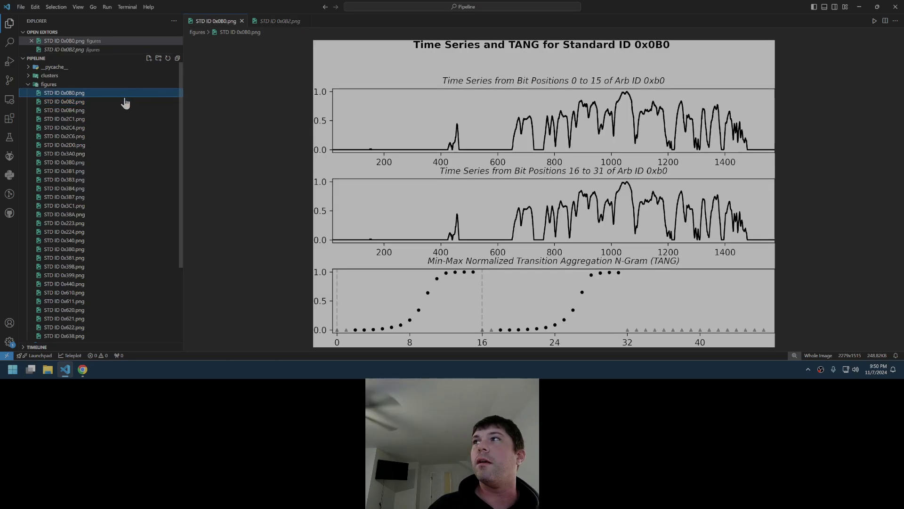
pyautogui.click(124, 101)
pyautogui.click(109, 94)
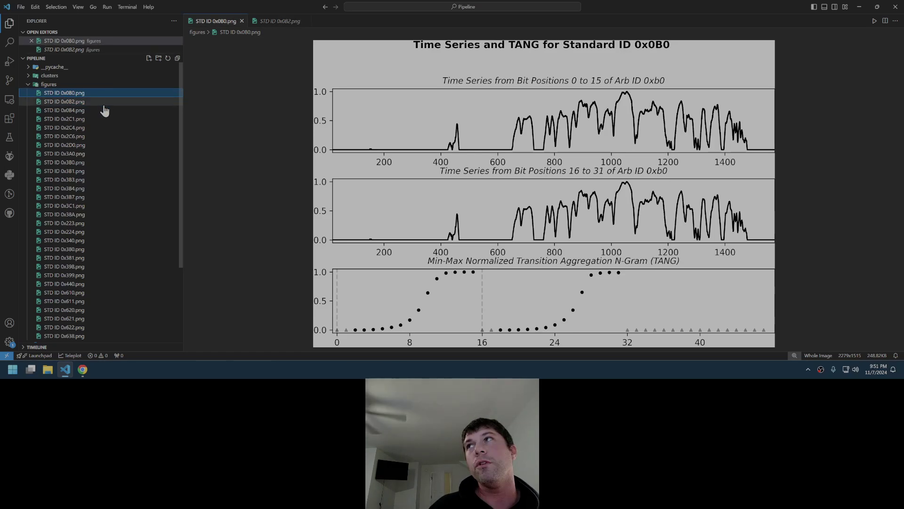
pyautogui.click(104, 101)
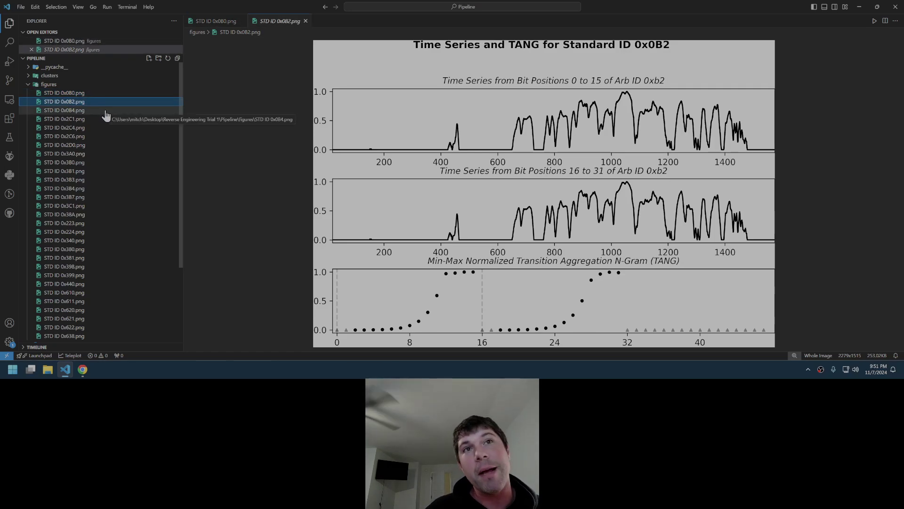
# Examine the signal plots for standard IDs 0x0B4, 0x2C1, 0x2C4, 0x2C6 and 0x2D0.
pyautogui.click(105, 111)
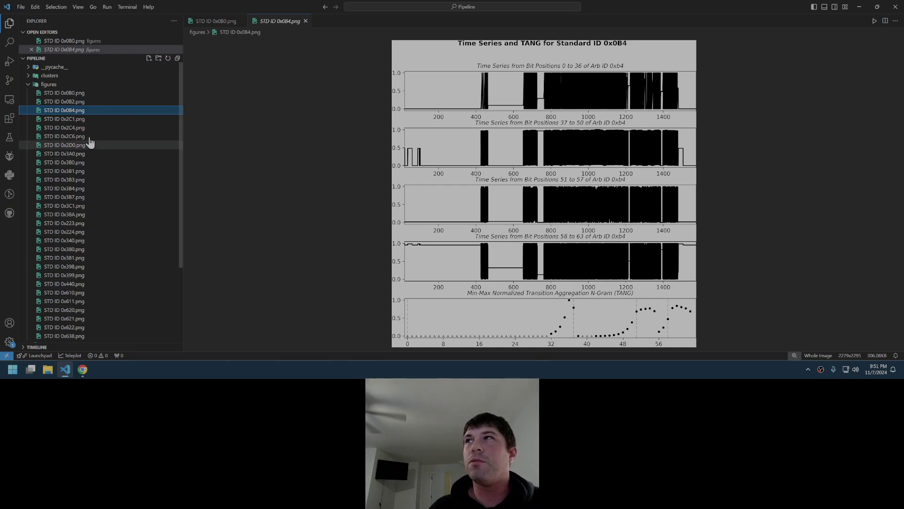
pyautogui.click(101, 122)
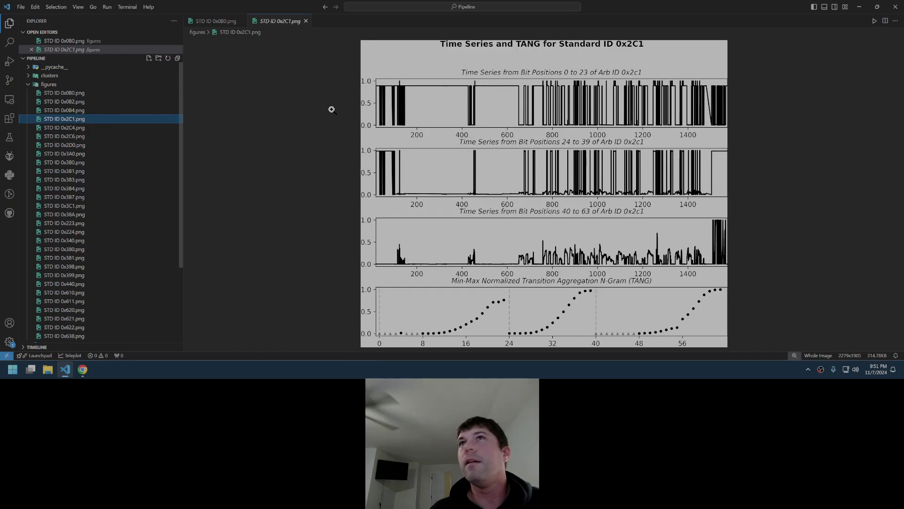
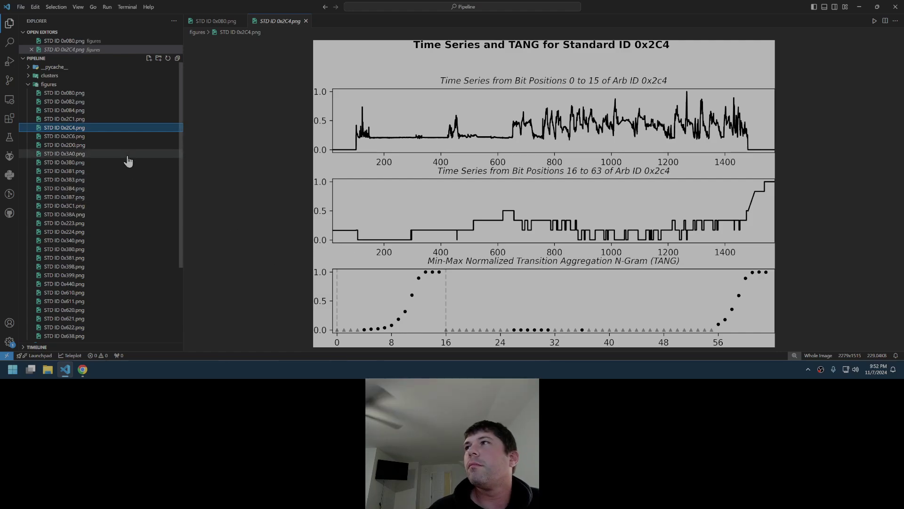
pyautogui.click(136, 138)
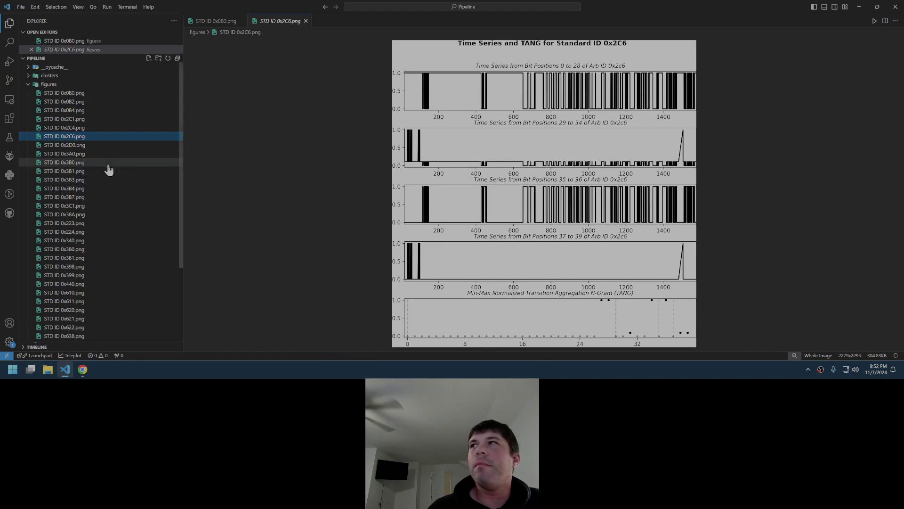
pyautogui.click(109, 146)
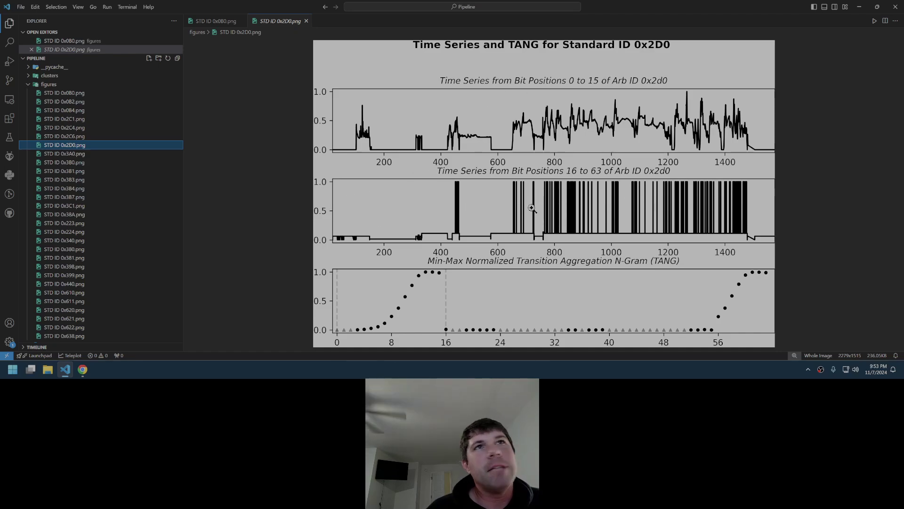
# Examine the signal plots for standard IDs 0x3A0, 0x3B0, 0x3B1, 0x3B3, 0x3B4, 0x3B7 and 0x3C1.
pyautogui.click(111, 154)
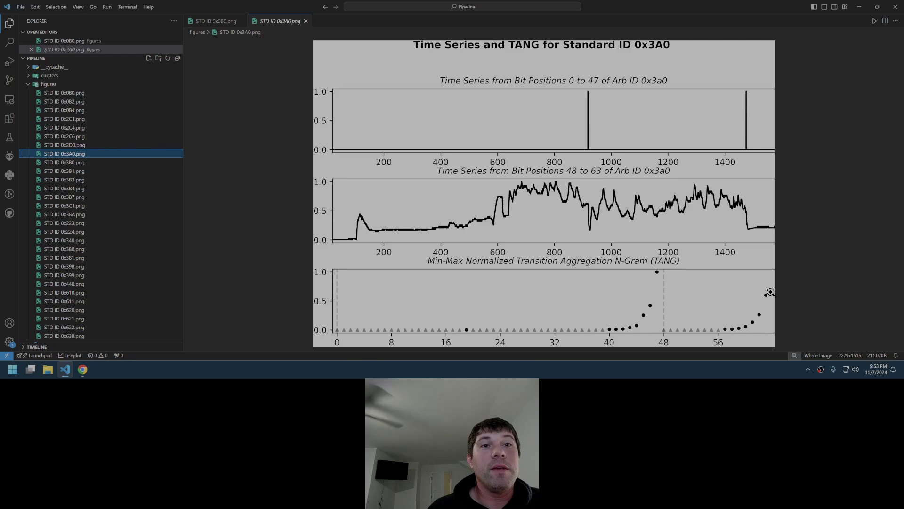
pyautogui.click(118, 163)
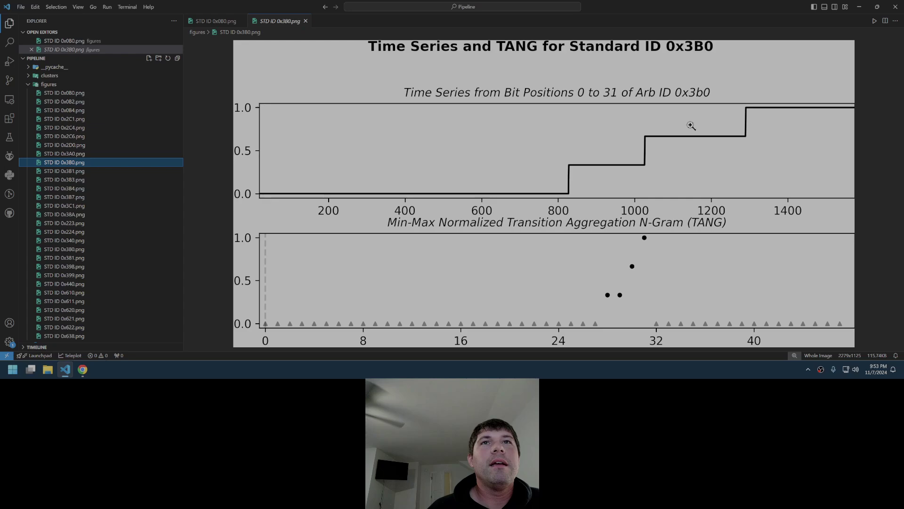
pyautogui.click(140, 172)
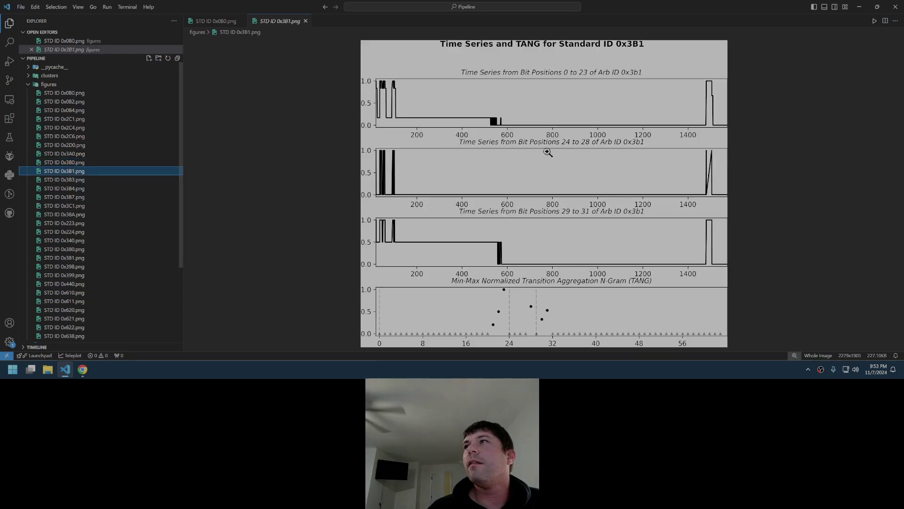
pyautogui.click(129, 180)
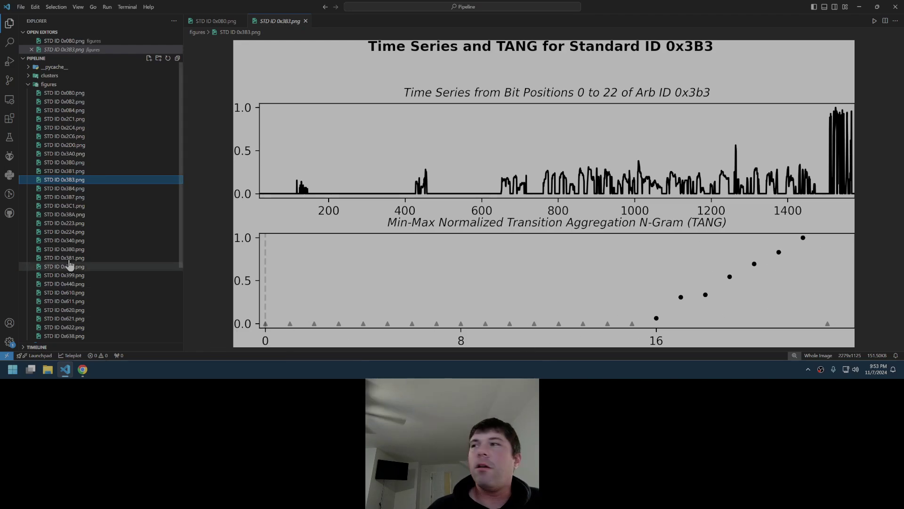
pyautogui.click(71, 189)
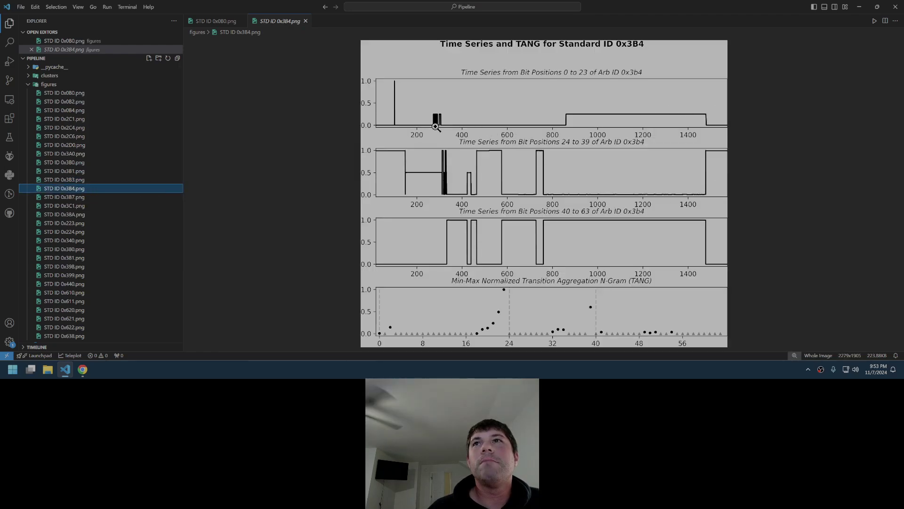
pyautogui.click(115, 198)
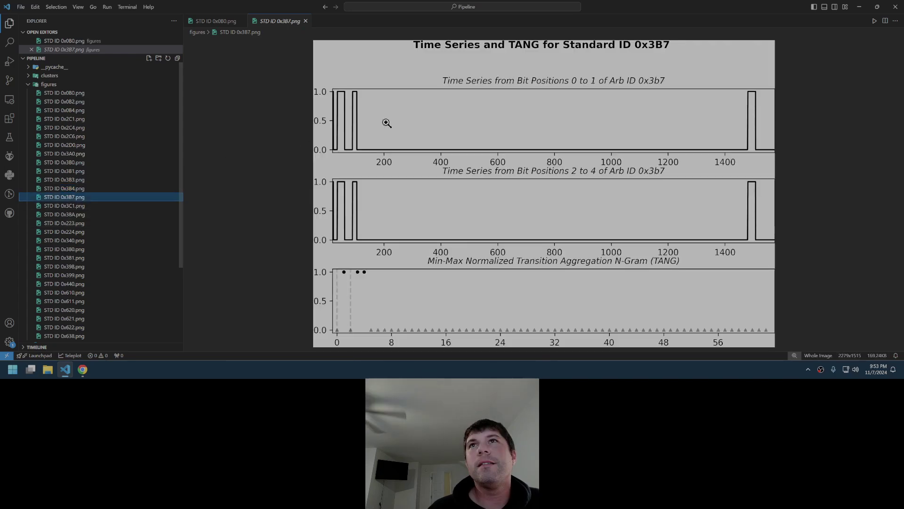
pyautogui.click(143, 206)
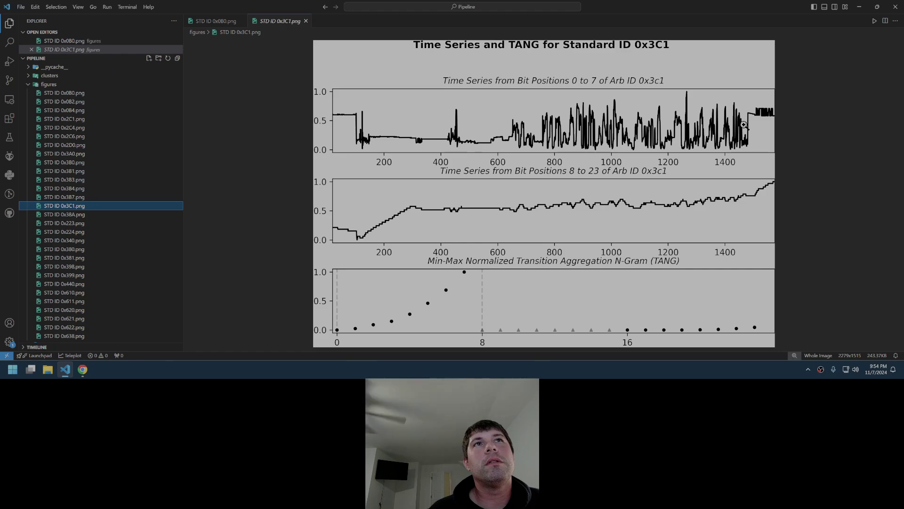
# Examine the signal plots for standard IDs 0x38A, 0x223, 0x224, 0x340 and 0x380.
pyautogui.click(104, 215)
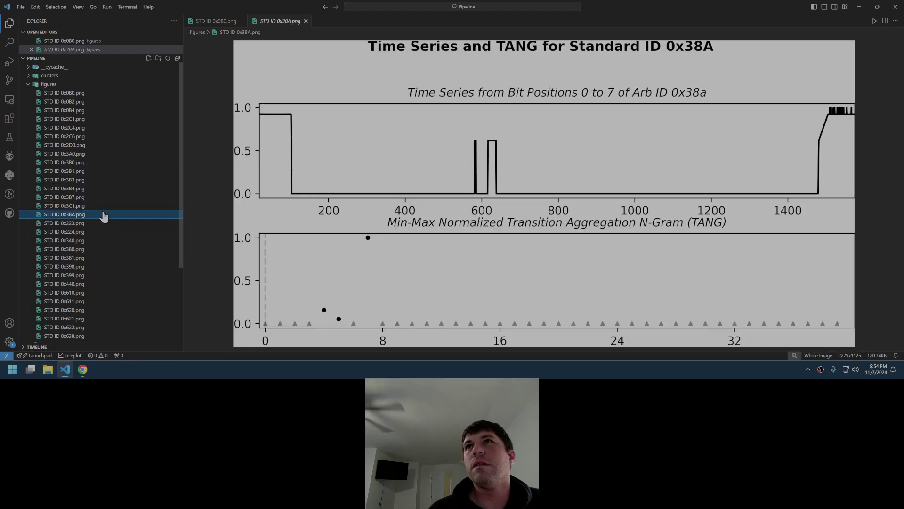
pyautogui.click(114, 225)
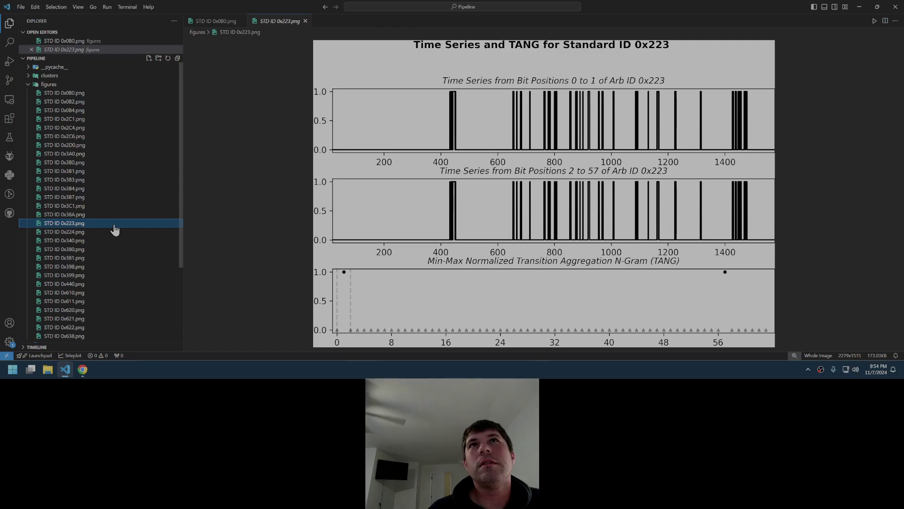
pyautogui.click(113, 233)
pyautogui.click(113, 240)
pyautogui.click(113, 249)
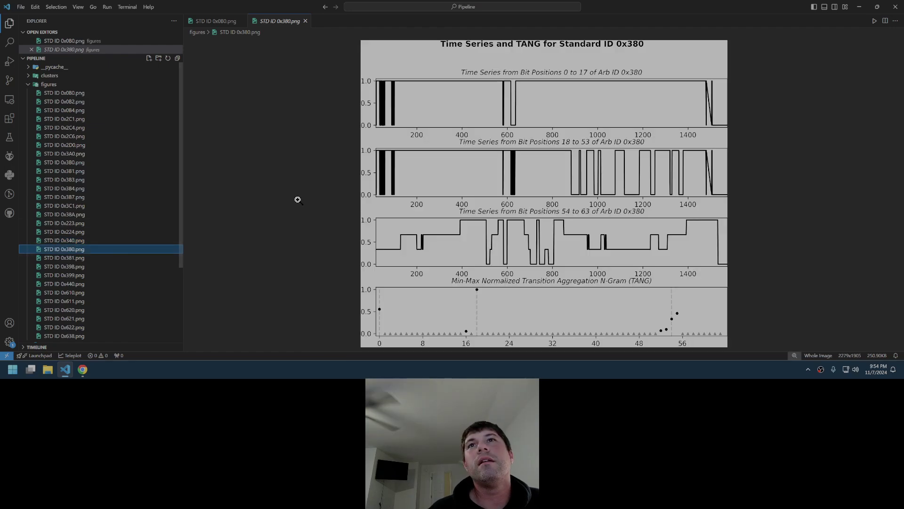
# Examine the signal plots for standard IDs 0x381, 0x398, 0x399, 0x440 and 0x610.
pyautogui.click(113, 259)
pyautogui.click(107, 267)
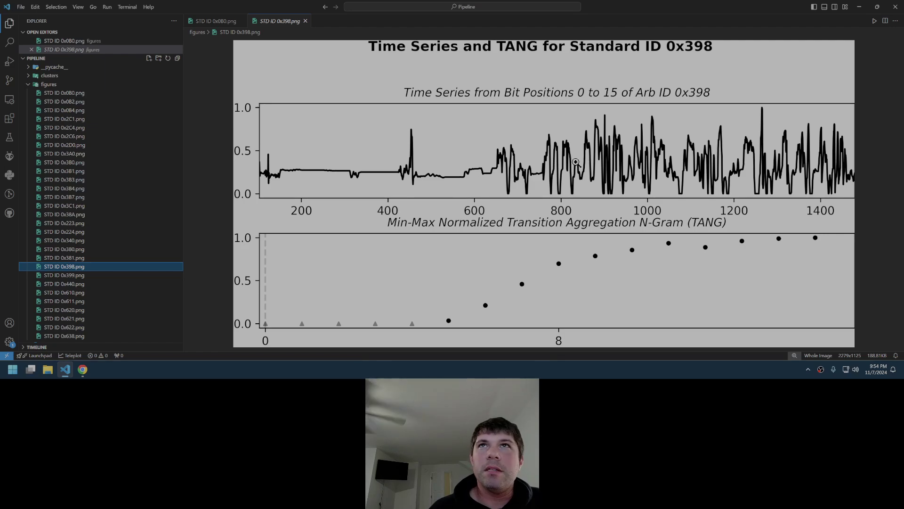
pyautogui.click(124, 276)
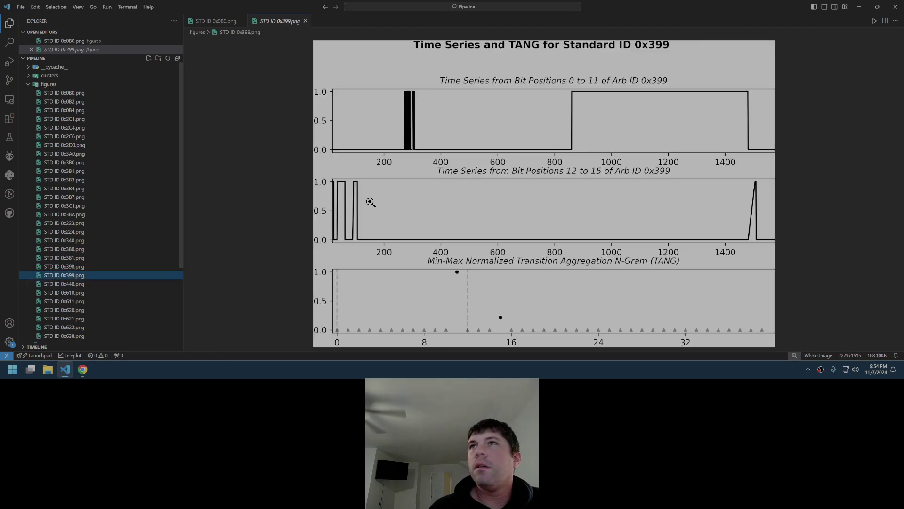
pyautogui.click(118, 284)
pyautogui.click(103, 292)
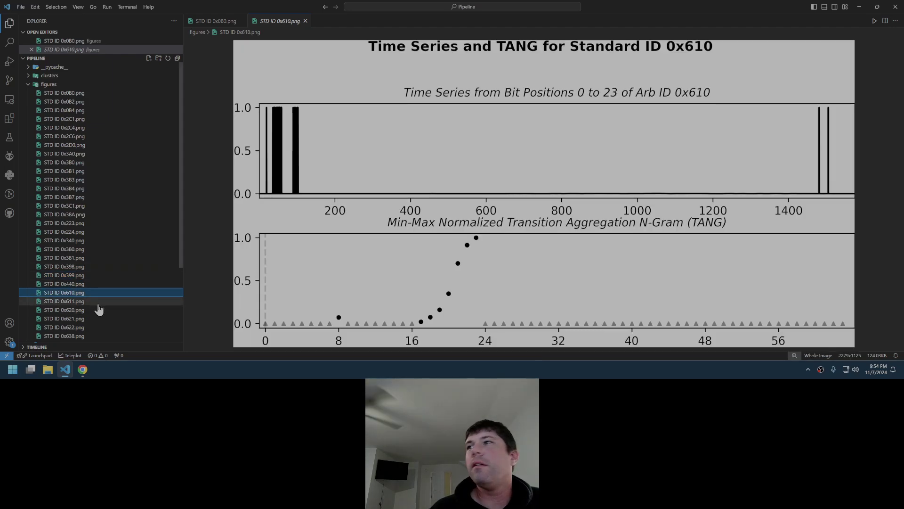
# Examine the signal plots for standard IDs 0x611, 0x620, 0x621, 0x622 and 0x638.
pyautogui.click(96, 301)
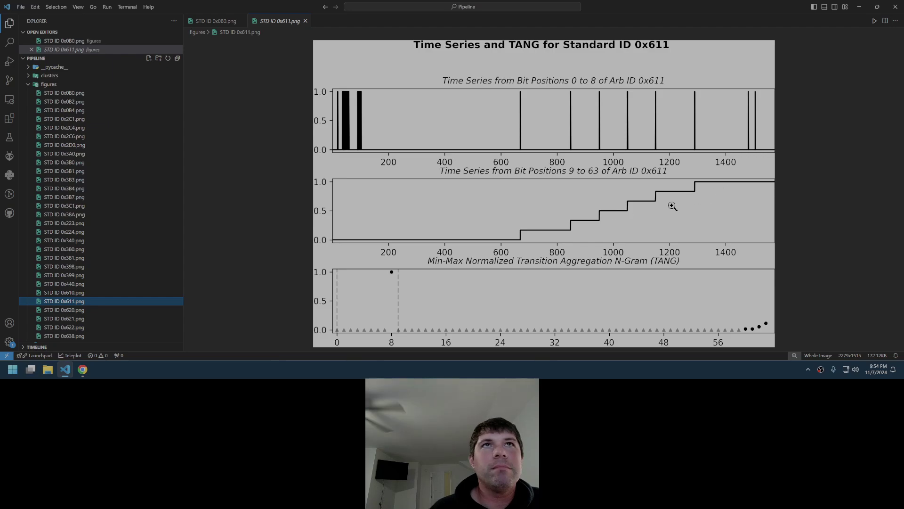
pyautogui.click(141, 311)
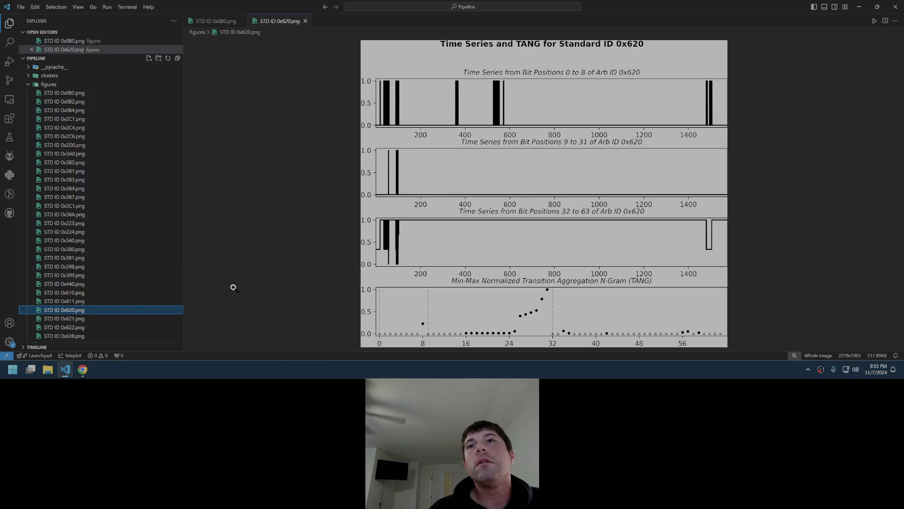
pyautogui.click(132, 319)
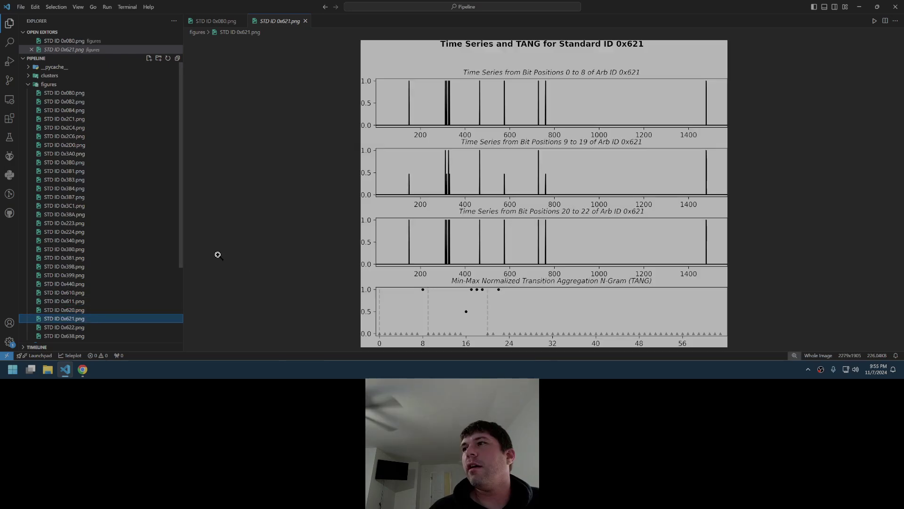
pyautogui.scroll(-2, 136, 273)
pyautogui.click(121, 289)
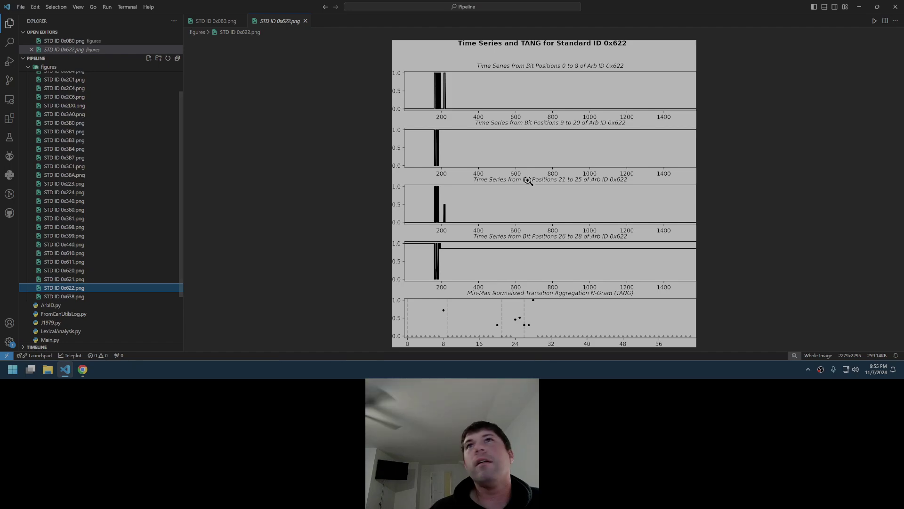
pyautogui.click(151, 296)
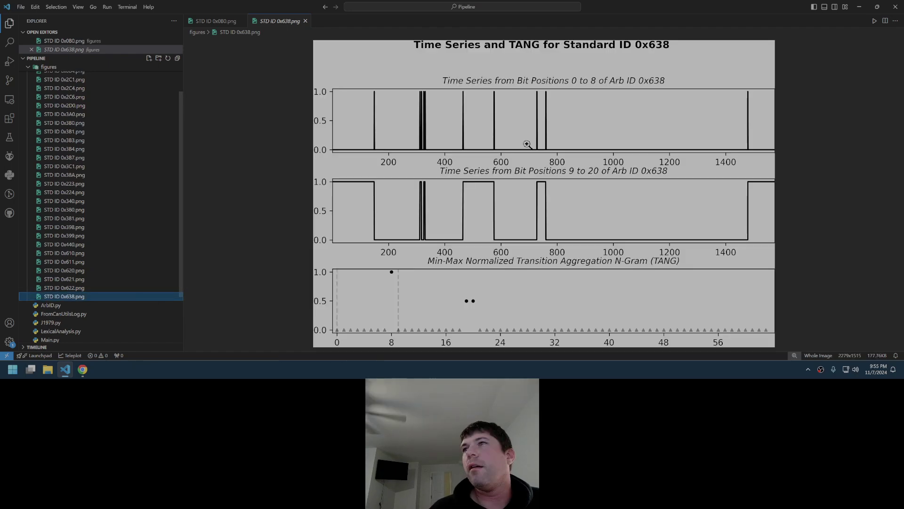
# Collapse the figures folder and examine the plots cluster_0.png and cluster_1.png in the clusters folder.
pyautogui.scroll(2, 125, 157)
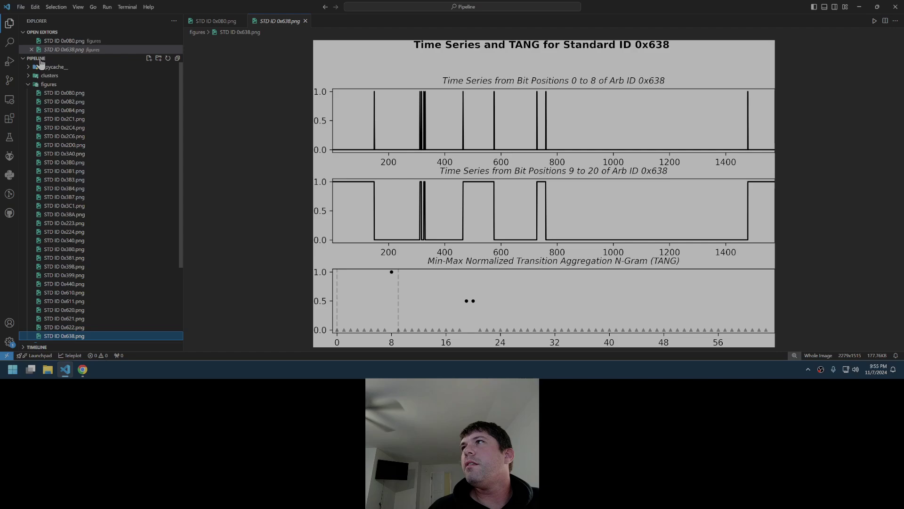
pyautogui.click(27, 84)
pyautogui.click(29, 76)
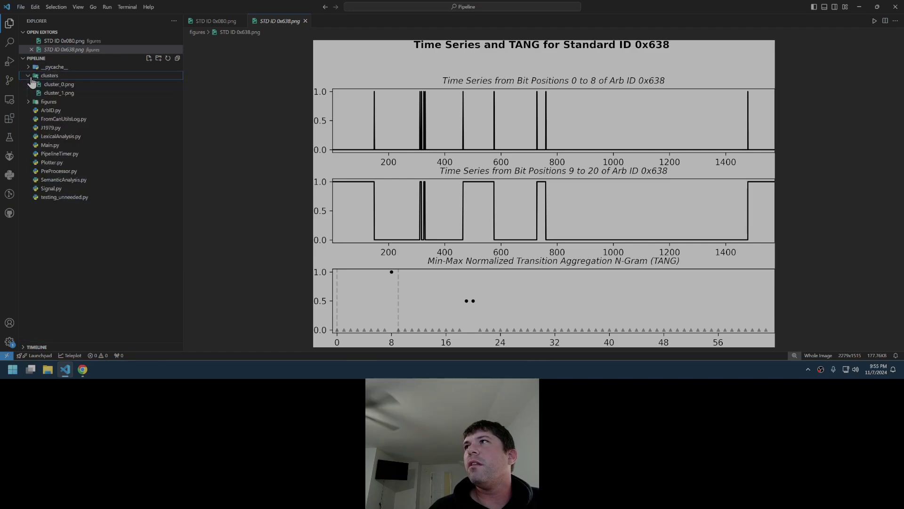
pyautogui.click(58, 86)
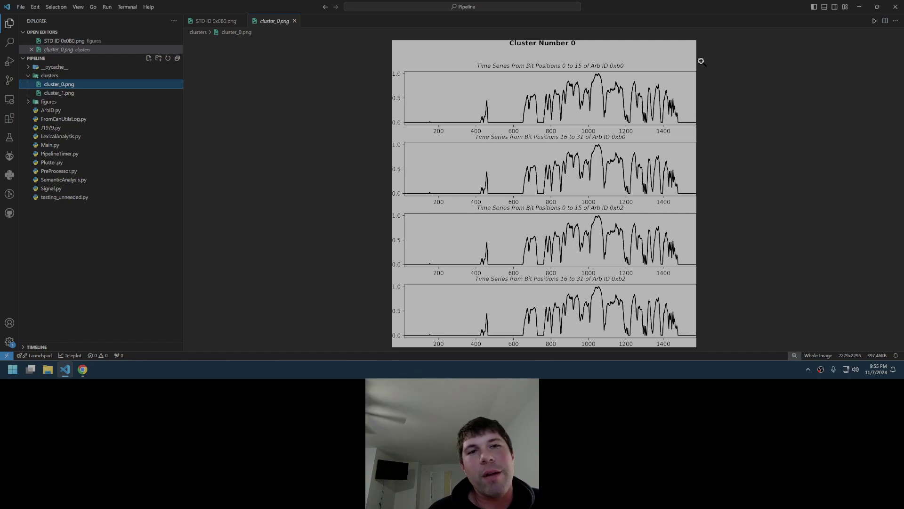
pyautogui.click(90, 93)
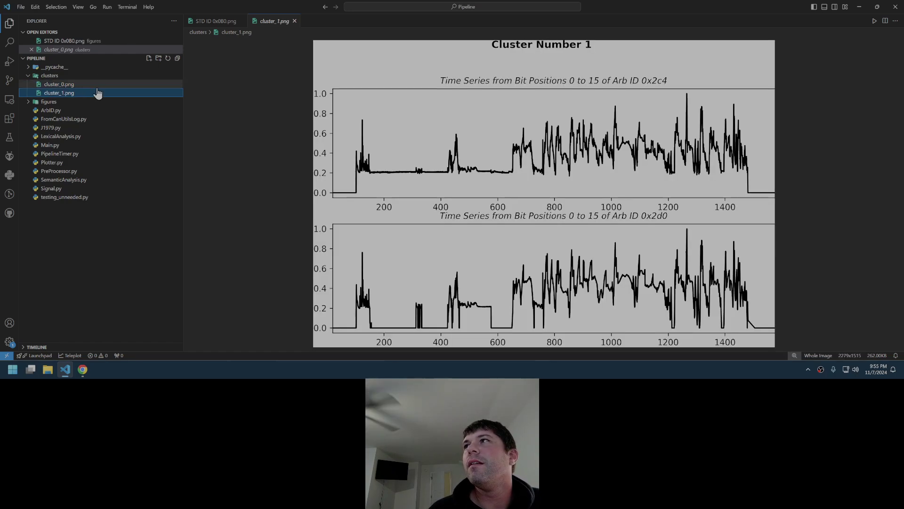